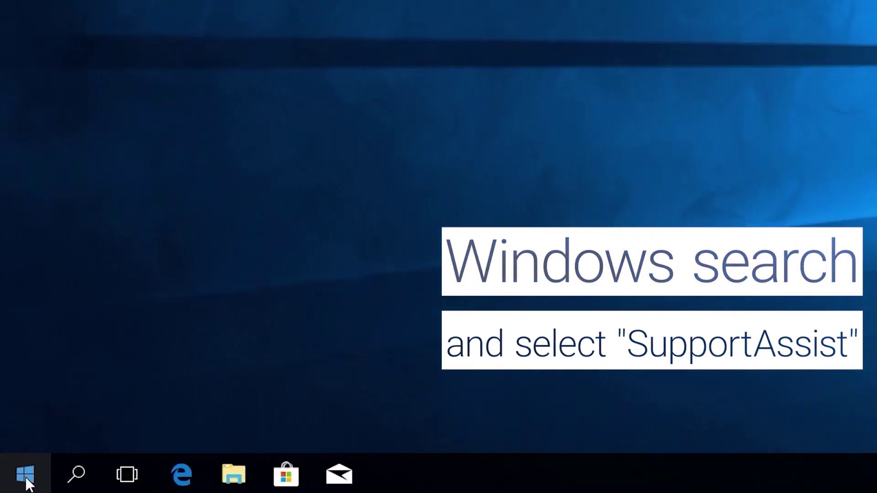
- Launch Dell SupportAssist from a Start search and run the check for available driver updates
click(19, 480)
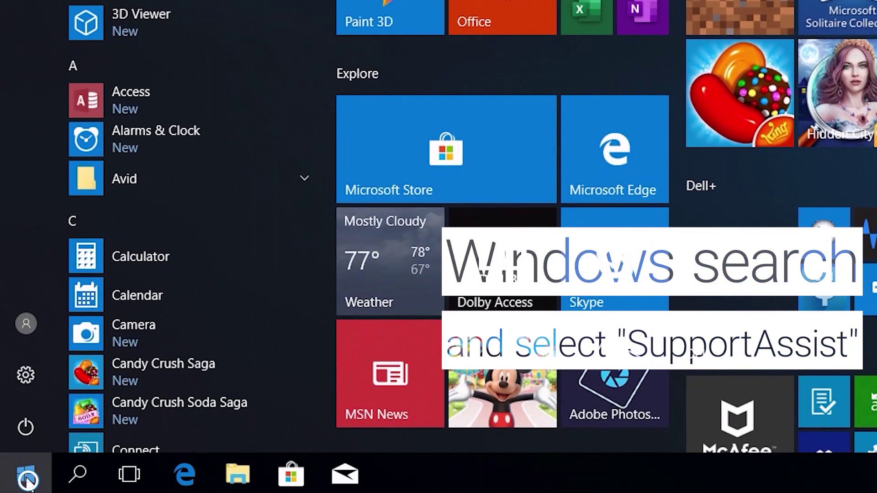
text(supp)
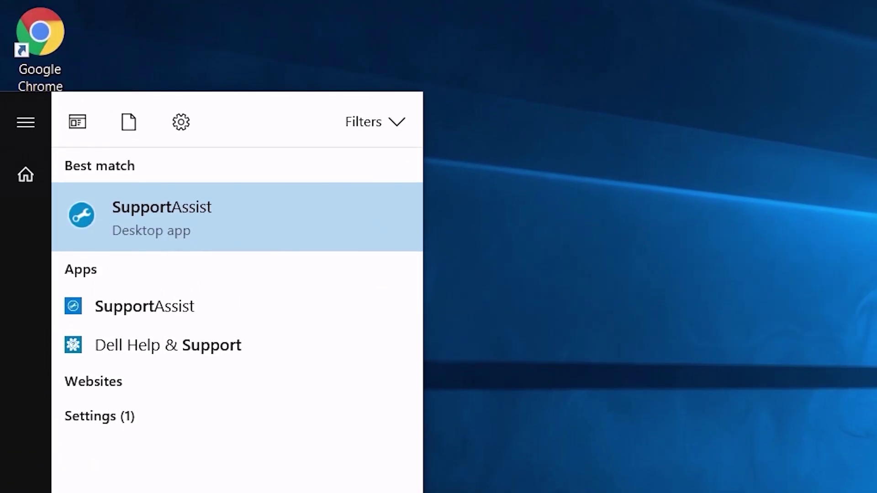
click(264, 221)
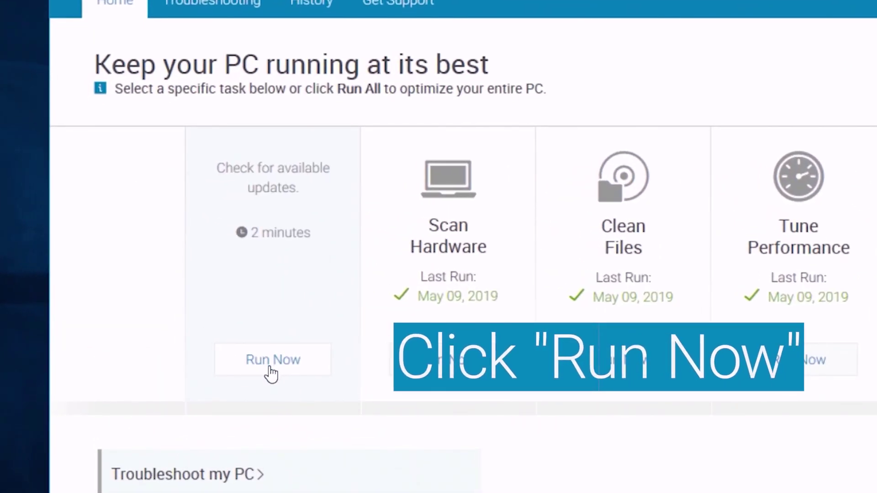
click(272, 361)
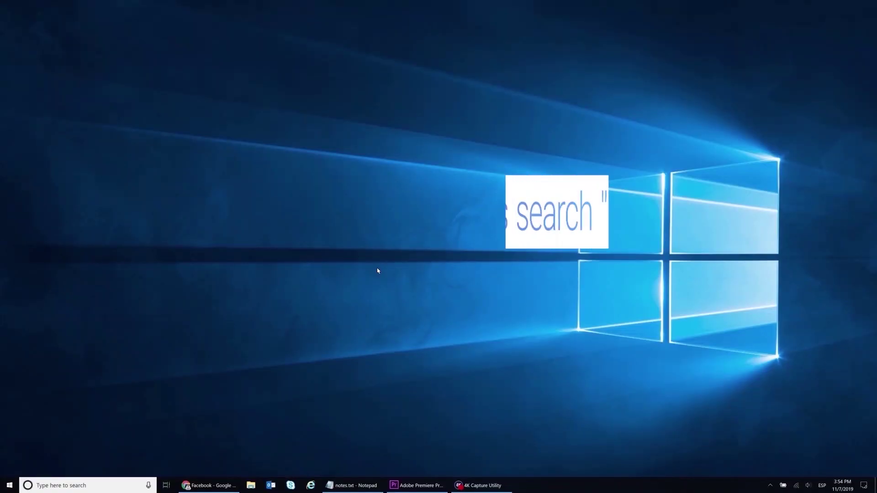
- Find Manage BitLocker via a 'bitlo' search and suspend protection on the OS (C:) drive
click(98, 485)
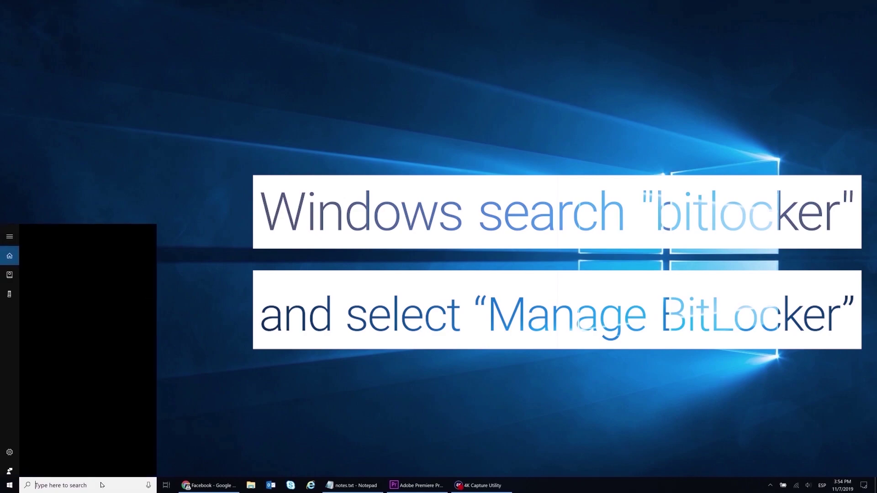
text(bitlo)
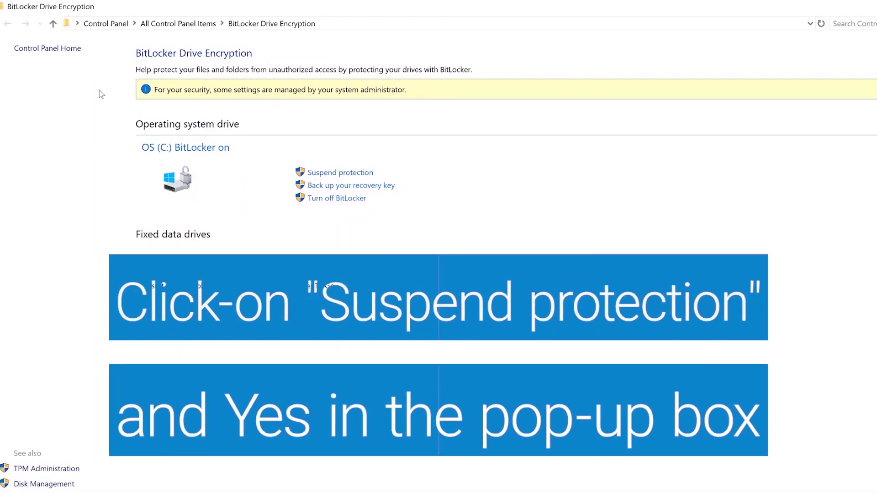
click(313, 176)
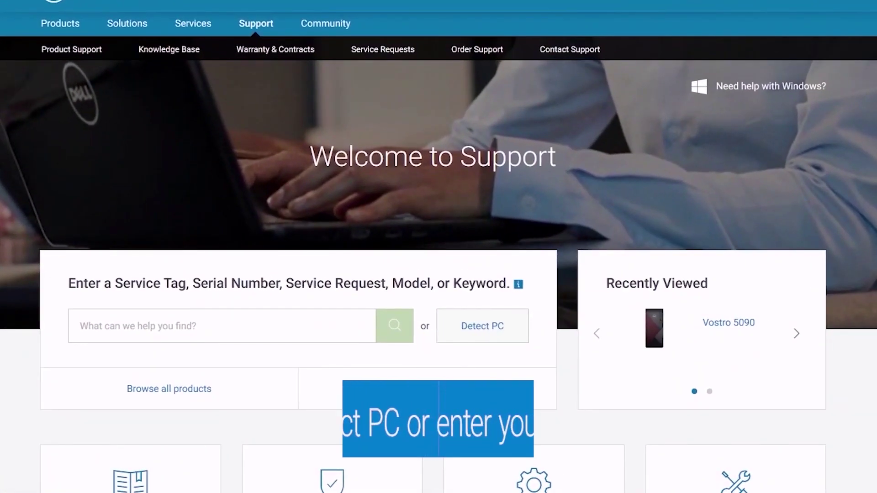
- On the Dell Support site, enter the PC's service tag to reach the Vostro 5090 driver downloads
click(484, 331)
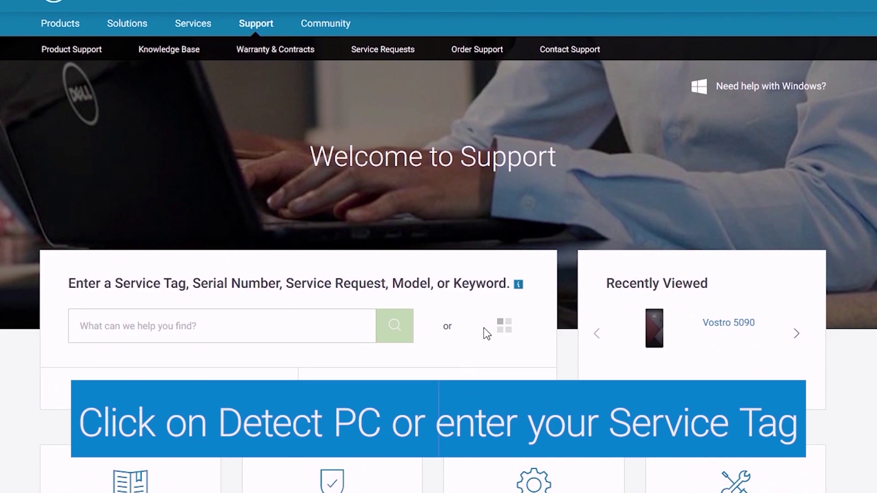
click(306, 328)
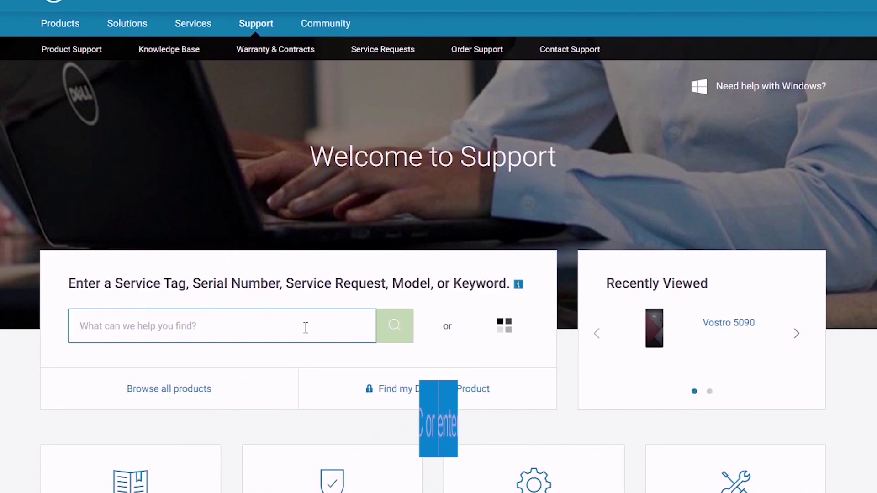
text(1234567)
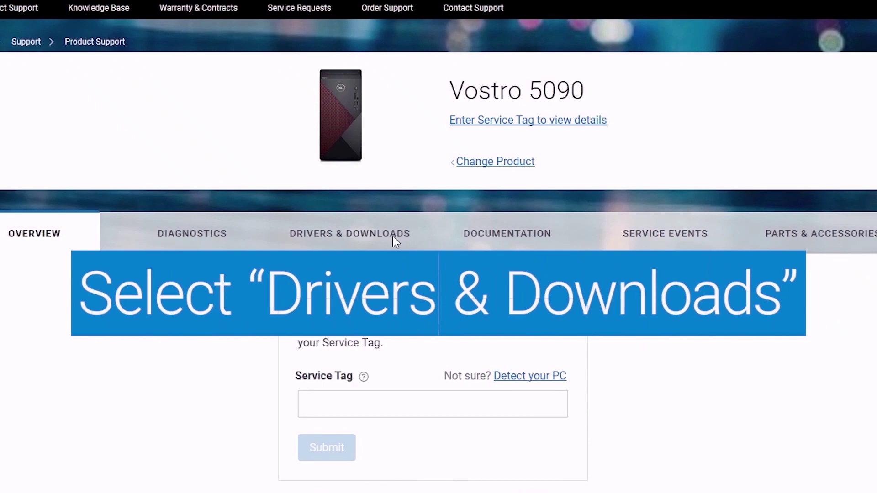
click(384, 243)
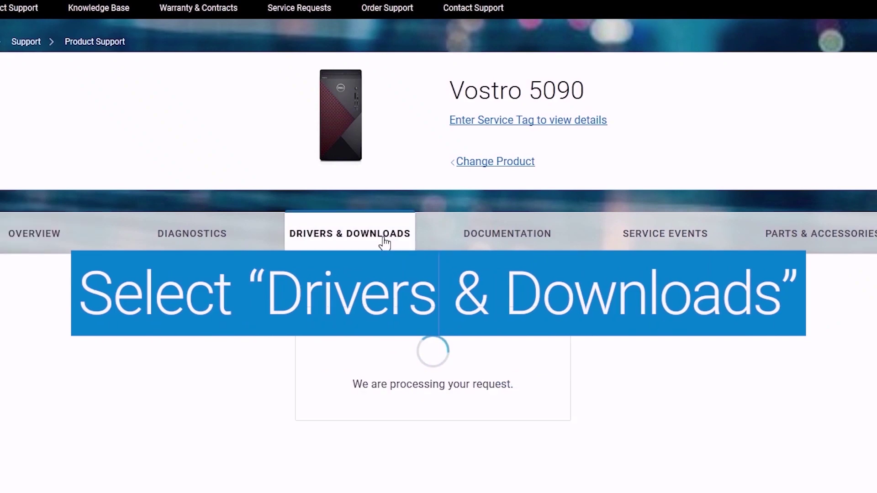
scroll(391, 193, down, 3)
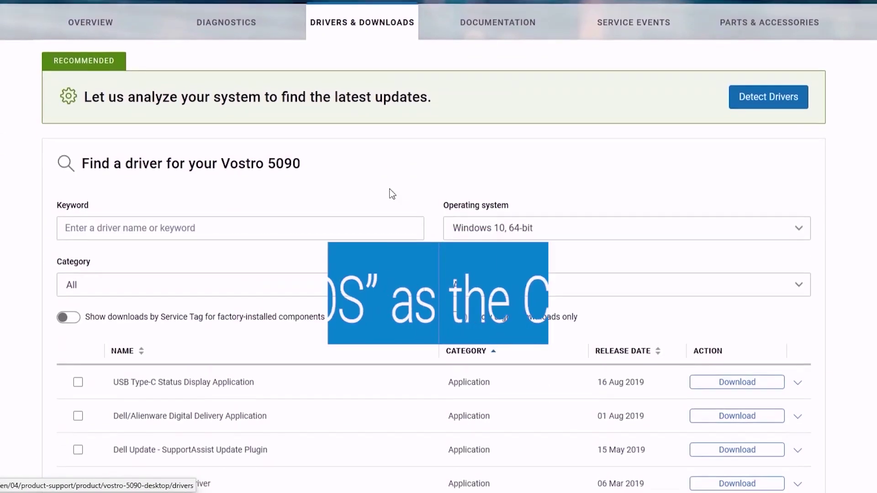
scroll(392, 194, down, 4)
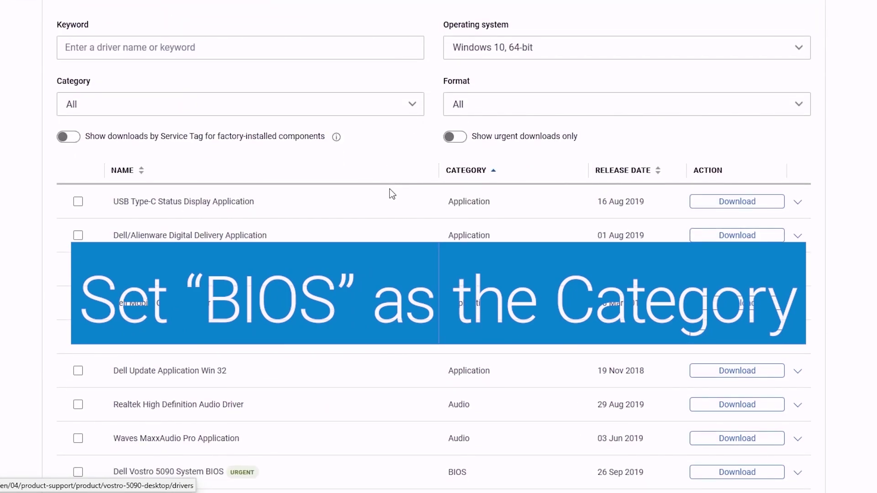
- Filter the downloads to BIOS, then download and run Vostro_5090_1.1.2.exe
click(377, 111)
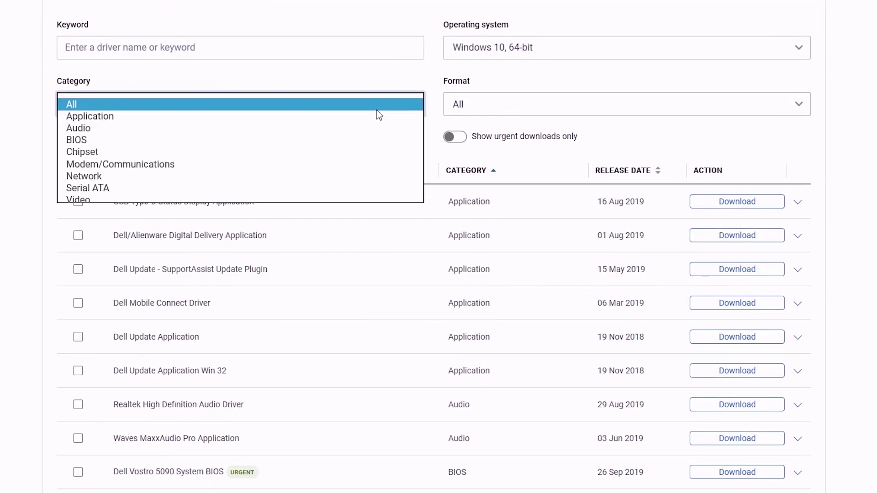
click(333, 139)
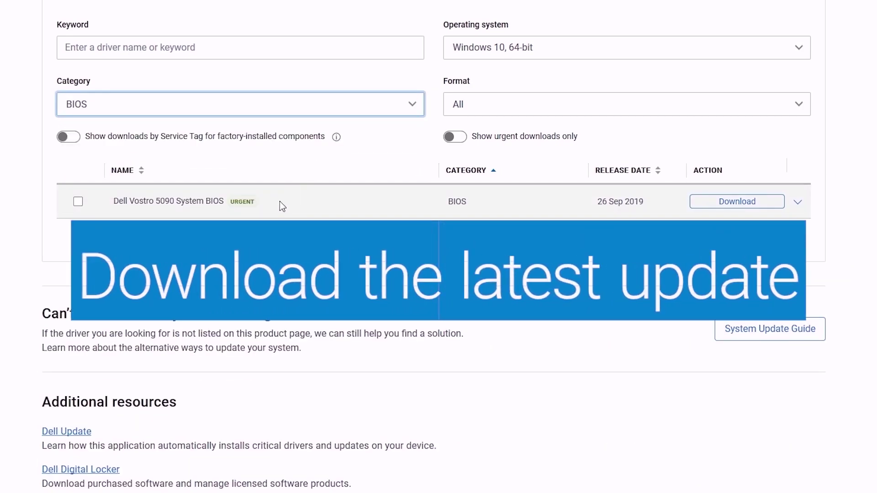
click(725, 201)
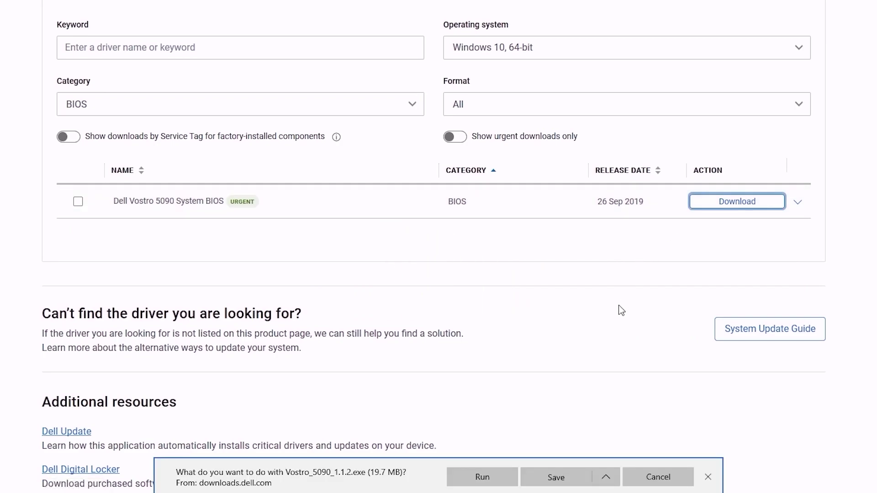
click(488, 478)
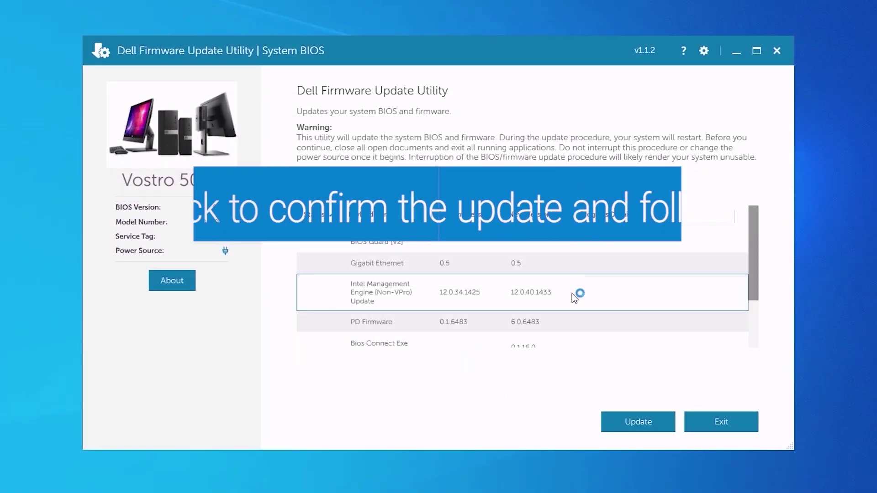
- Start the Vostro 5090 System BIOS and firmware update in the Dell Firmware Update Utility
click(633, 421)
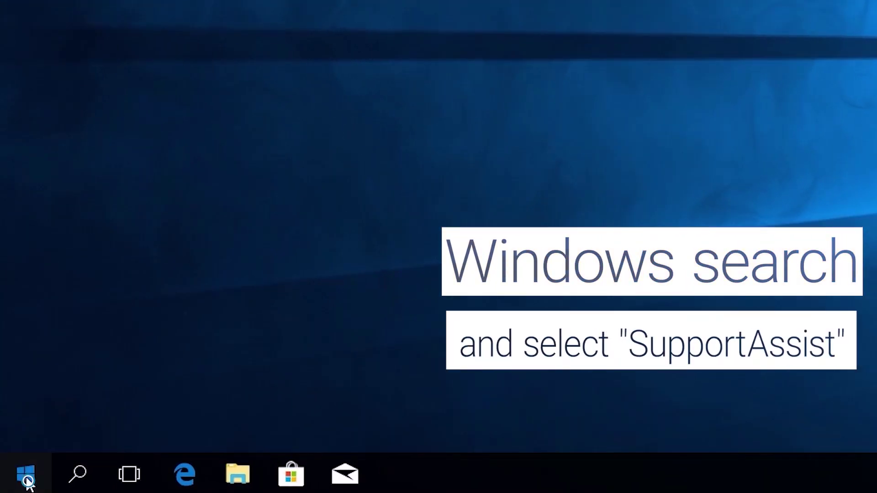
- Reopen SupportAssist from a Start search and run Tune Performance on the Home tab
click(14, 482)
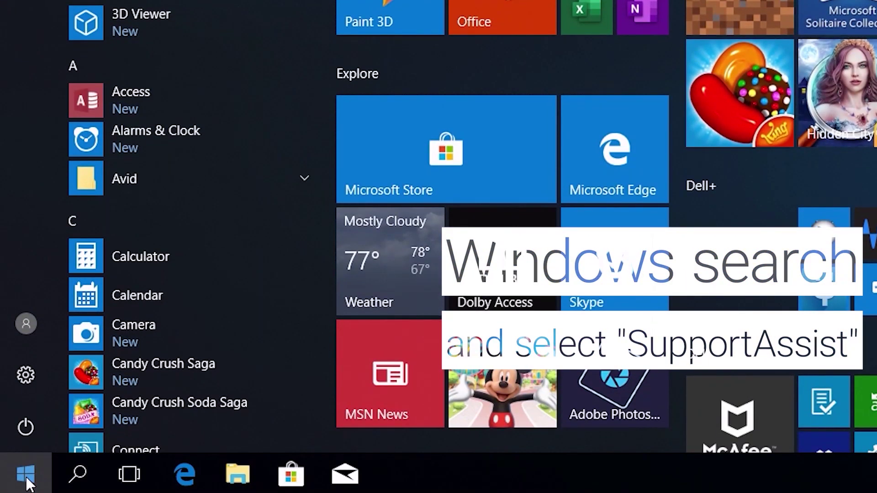
text(support)
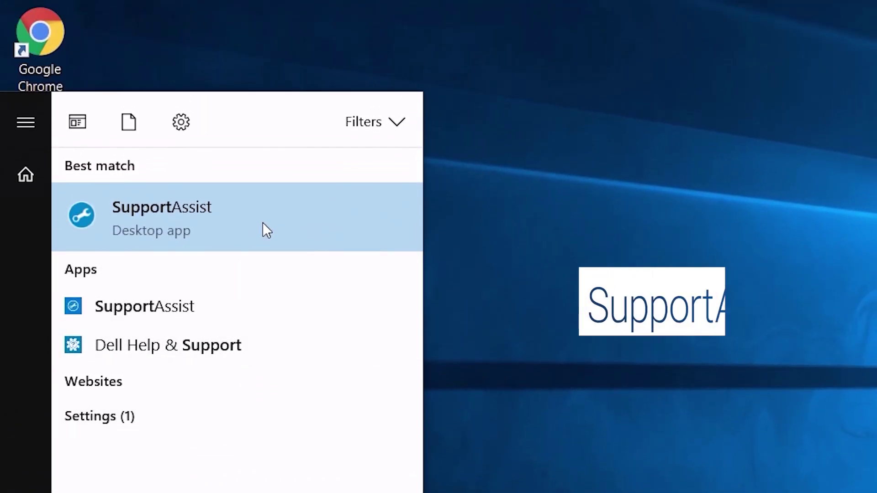
click(264, 224)
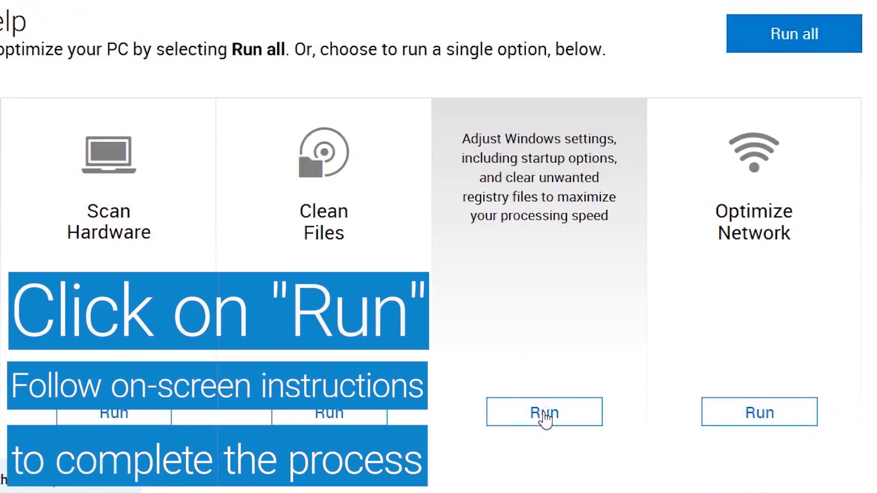
click(546, 418)
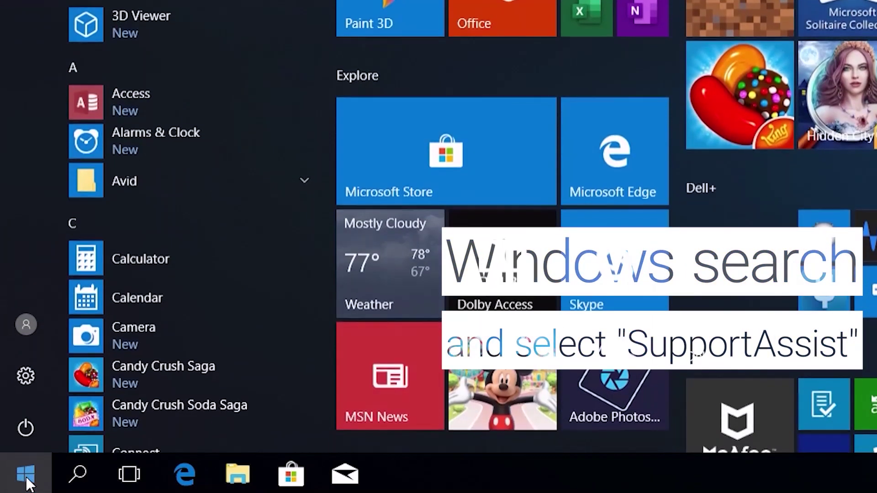
- Reopen SupportAssist from a 'support' search and run Clean Files on the Home tab
text(support)
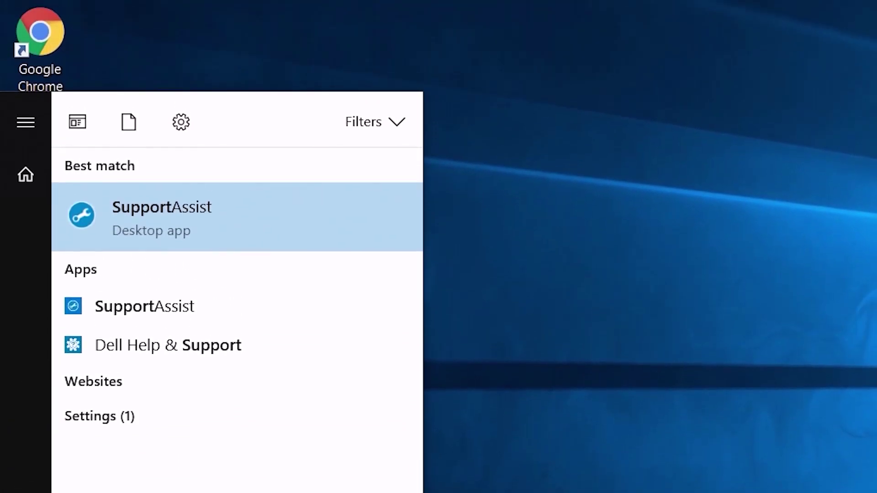
click(264, 227)
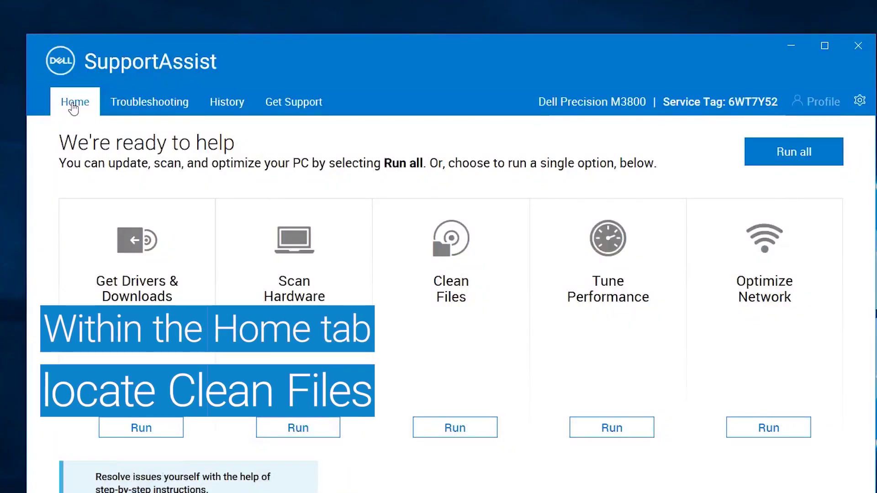
click(474, 438)
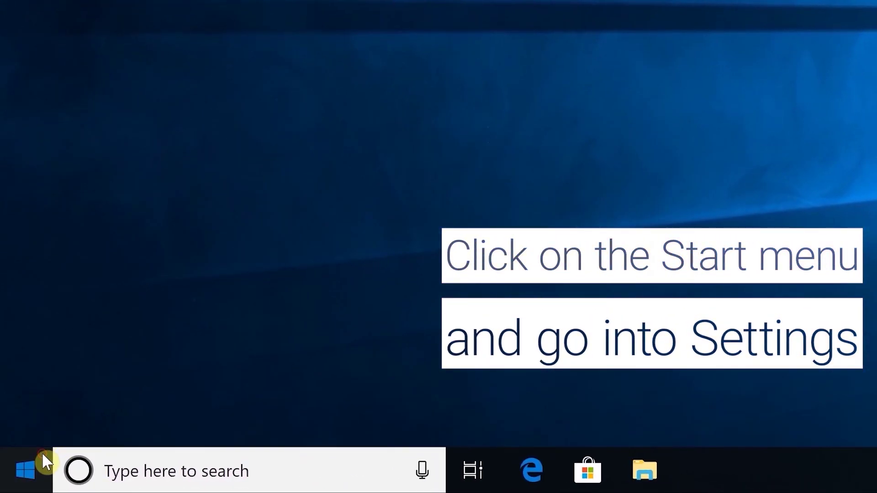
- Open Windows Settings from the Start menu
click(43, 455)
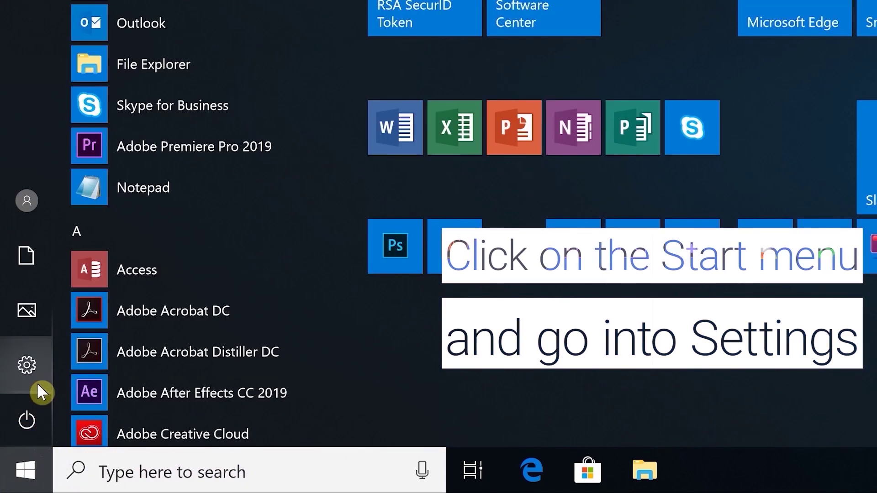
click(39, 386)
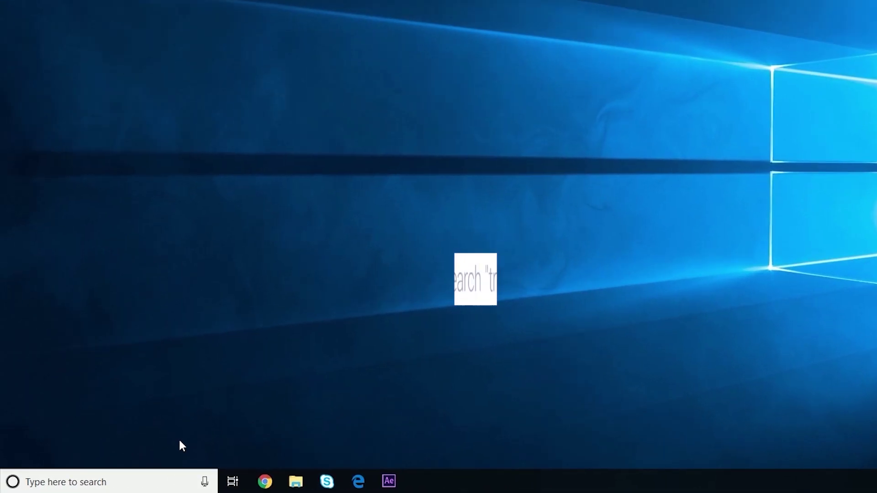
- Find Troubleshoot settings via search and run the Windows Update troubleshooter
click(109, 483)
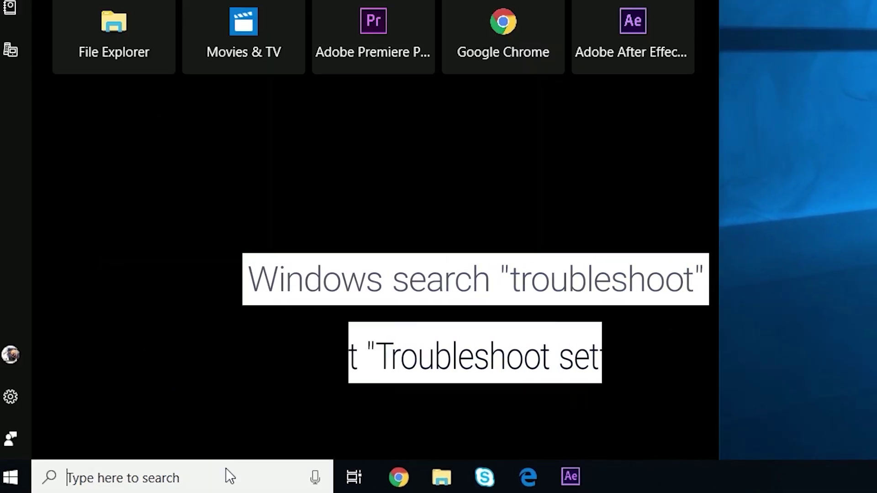
text(Troubleshoot)
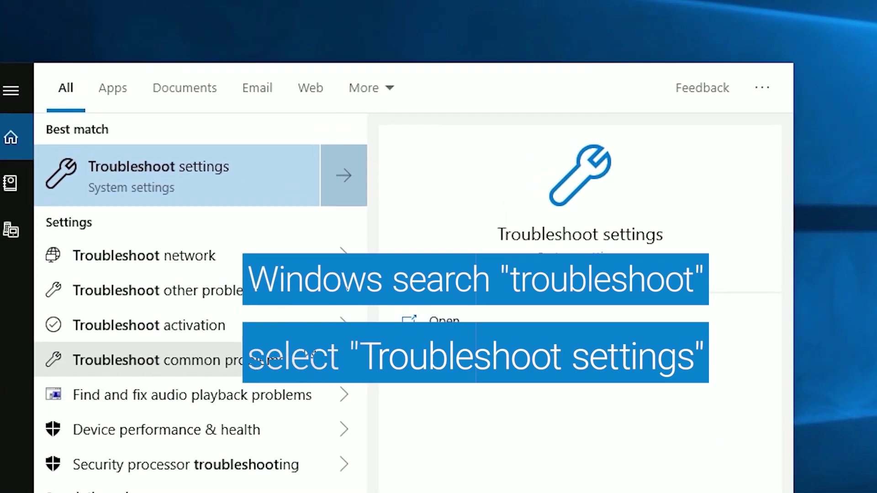
click(284, 190)
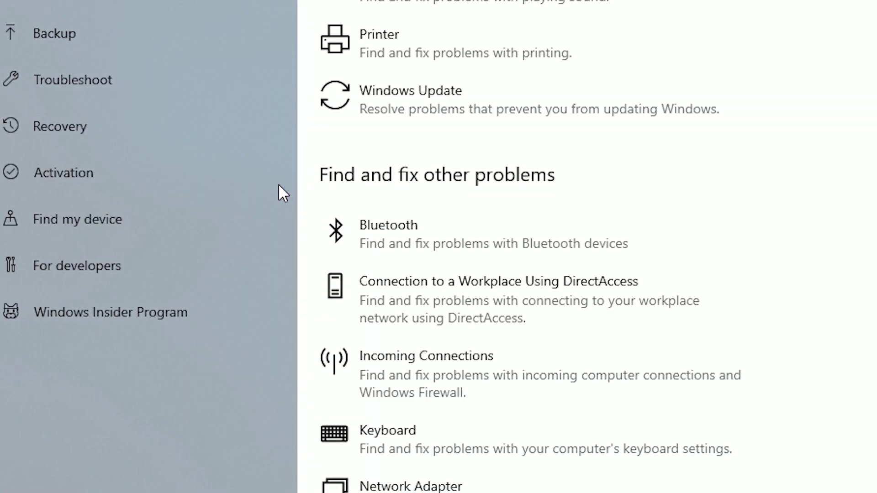
click(447, 109)
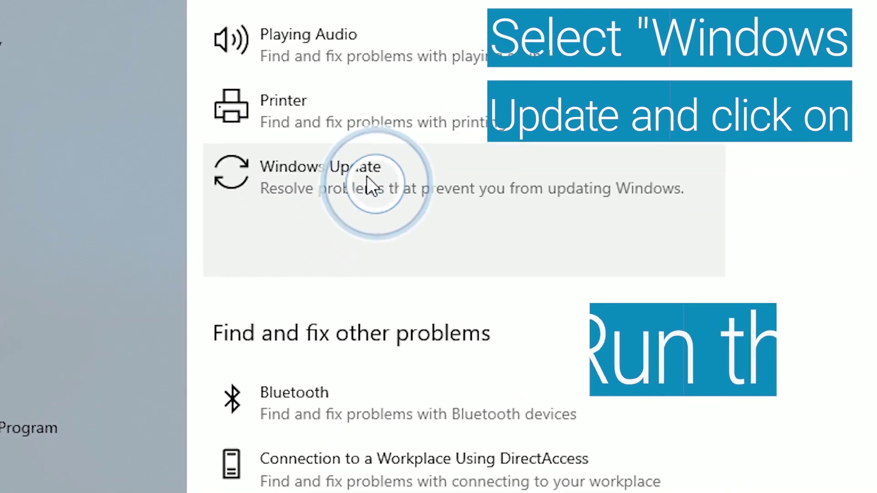
click(621, 254)
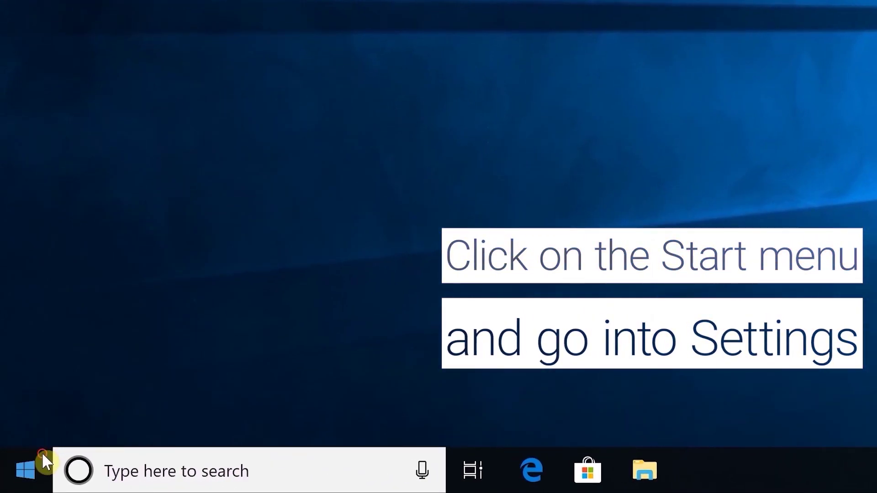
- From Settings' Recovery page, choose Restart now under Advanced startup
click(42, 455)
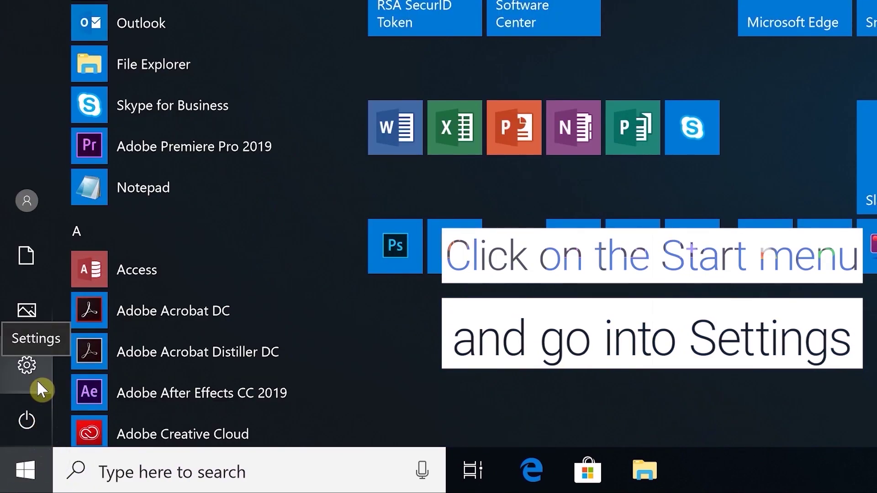
click(37, 386)
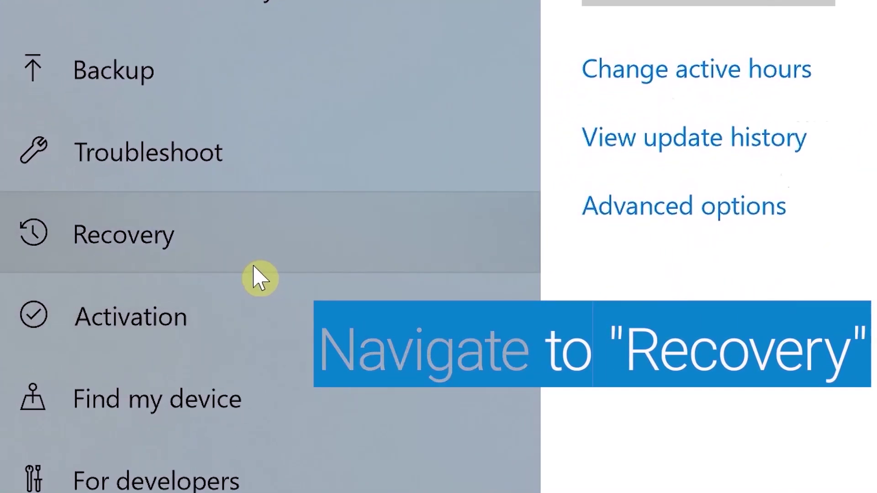
click(248, 267)
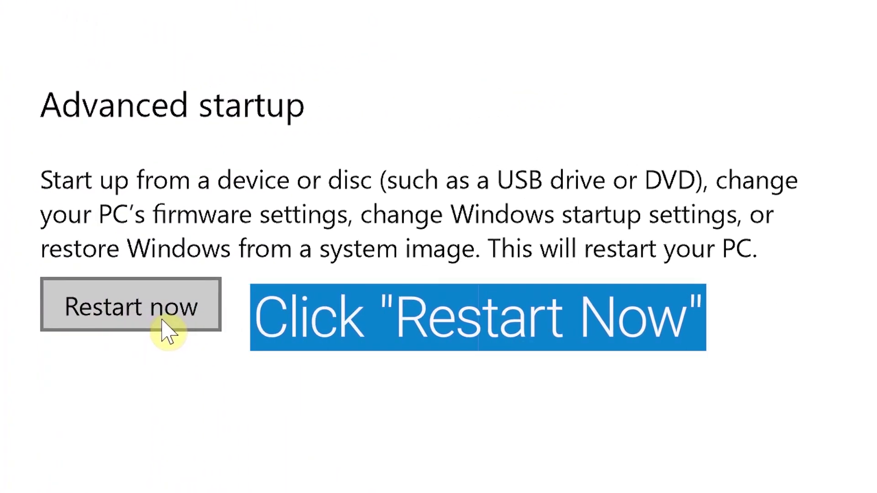
click(167, 330)
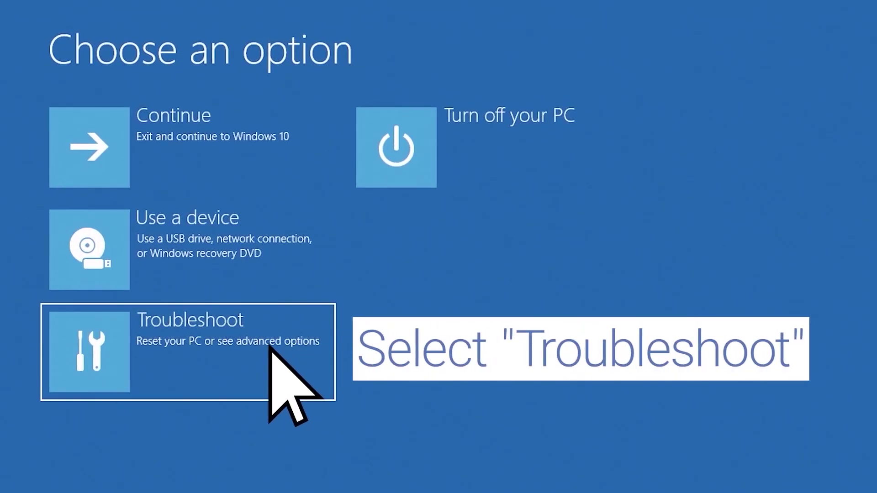
- Go through Troubleshoot, Advanced options and Startup Settings, then restart to the startup options list
click(270, 346)
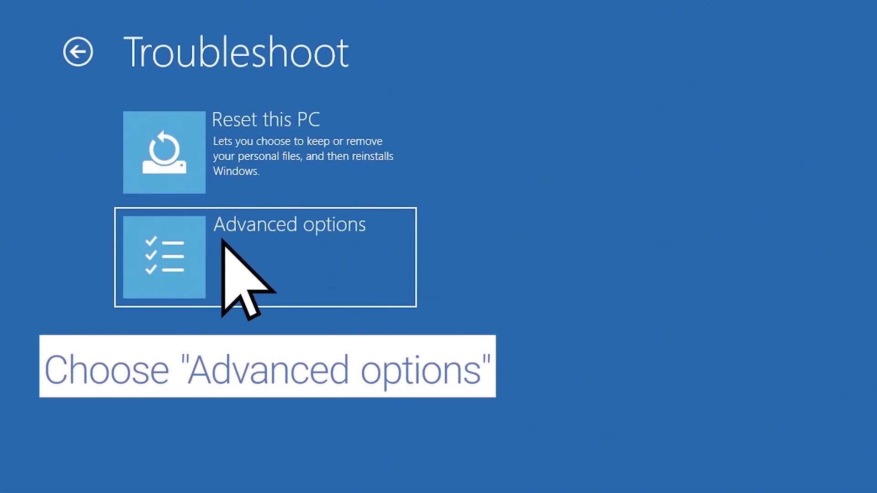
click(244, 272)
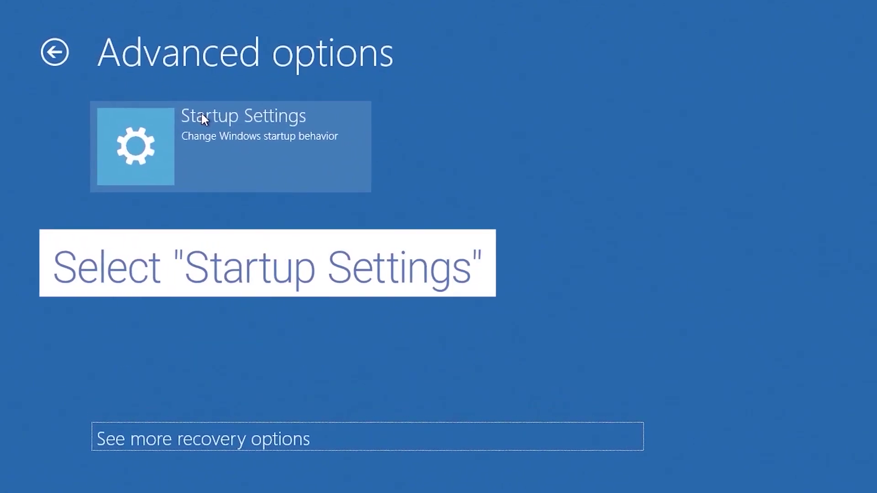
click(203, 117)
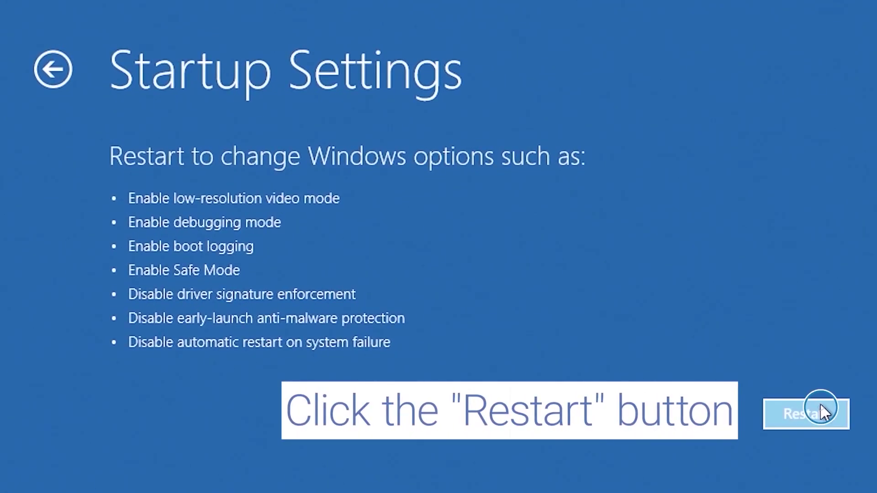
click(821, 404)
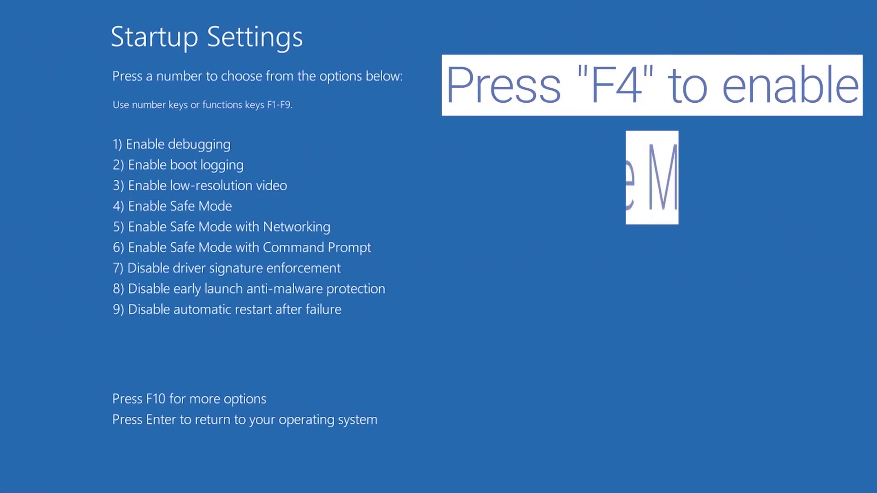